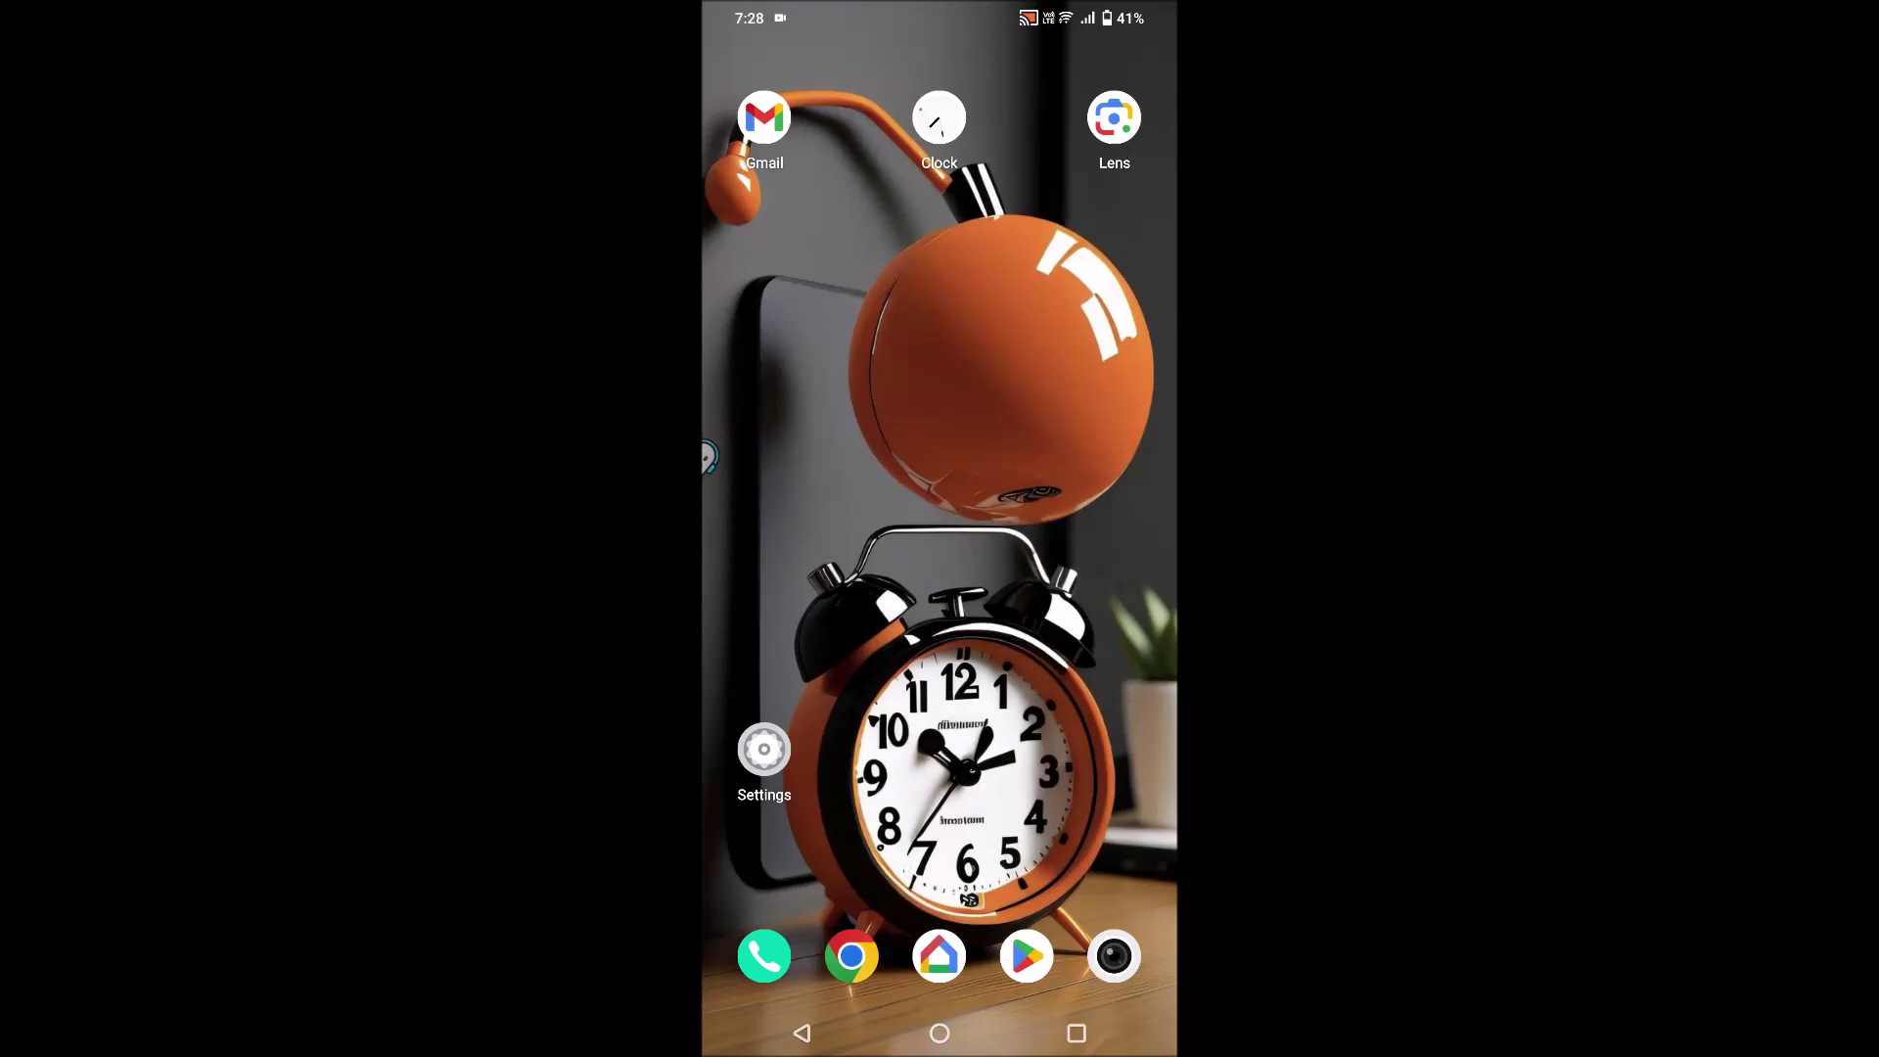
Peek at the app drawer and return to the Android home screen before launching Chrome.
{"action": "left_click_drag", "start_coordinate": [1046, 968], "coordinate": [1047, 793]}
{"action": "key", "text": "Escape"}
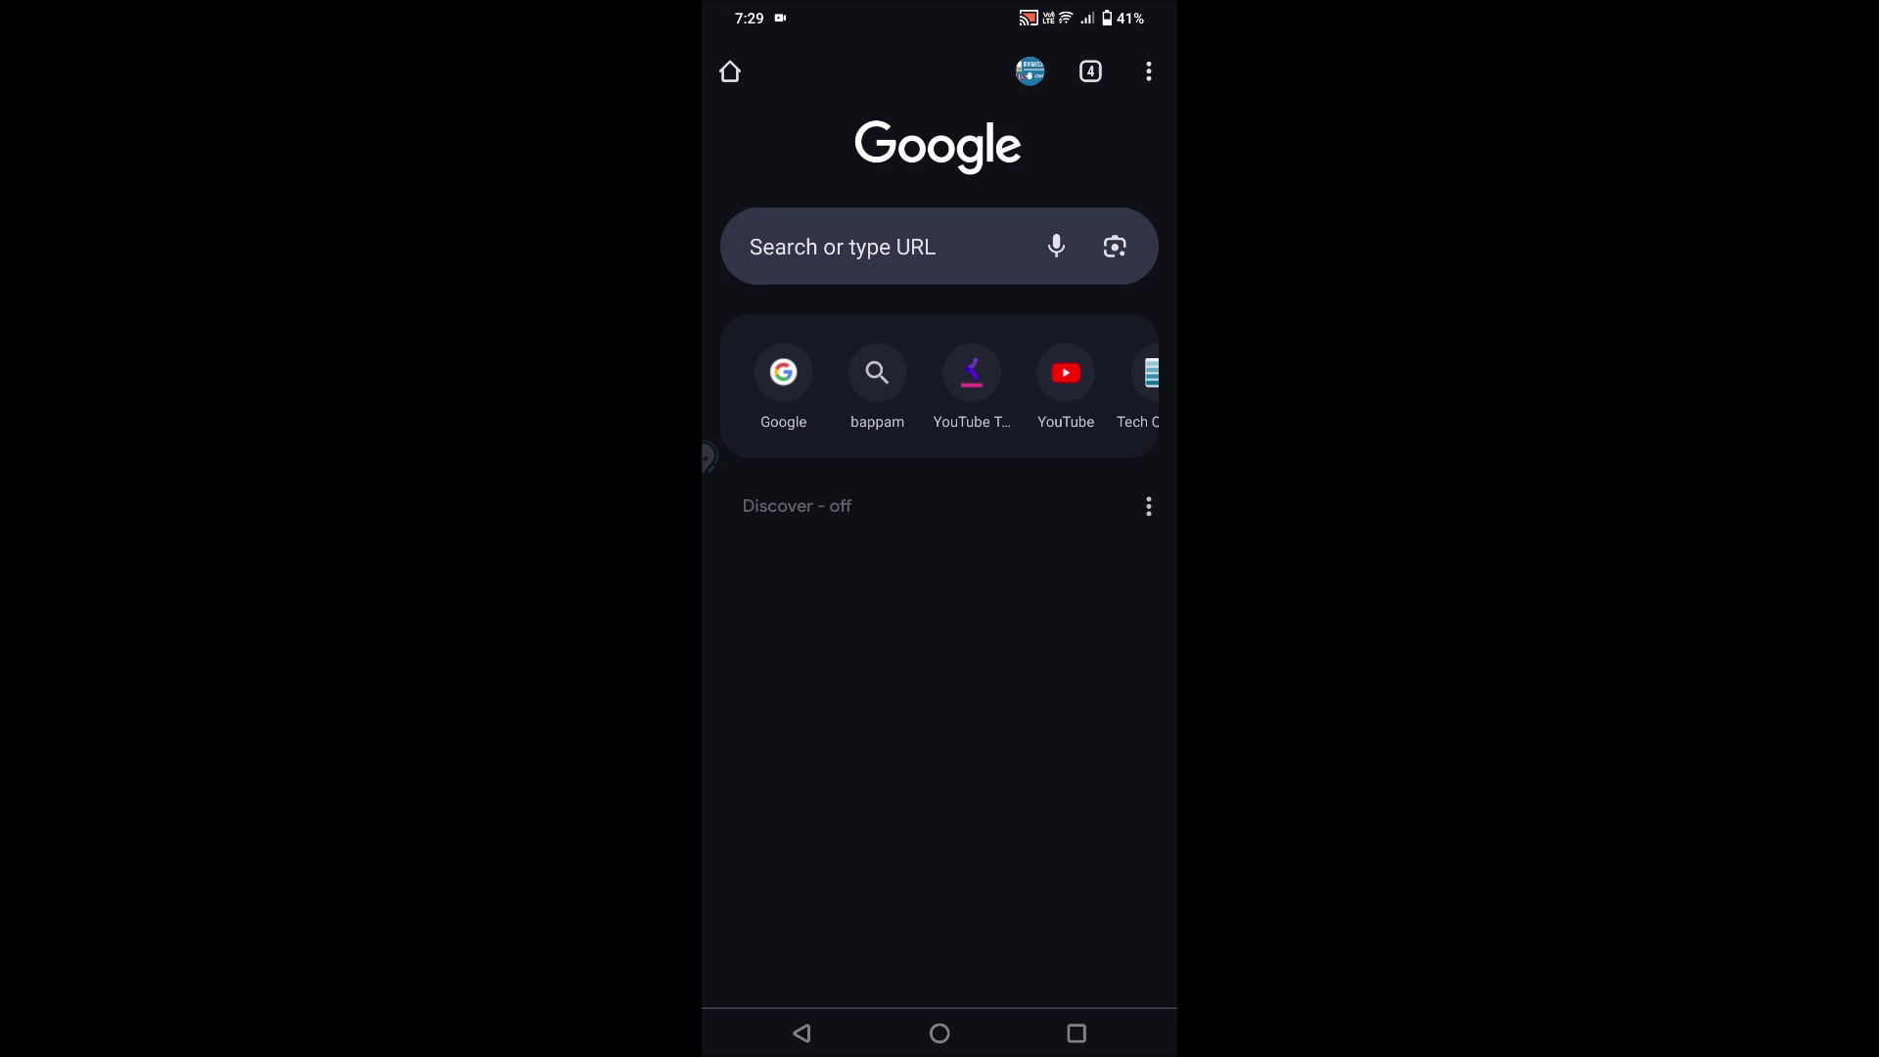
Reach Chrome's Settings from the three-dot menu and scroll toward the Advanced section.
{"action": "left_click", "coordinate": [1148, 72]}
{"action": "left_click", "coordinate": [797, 134]}
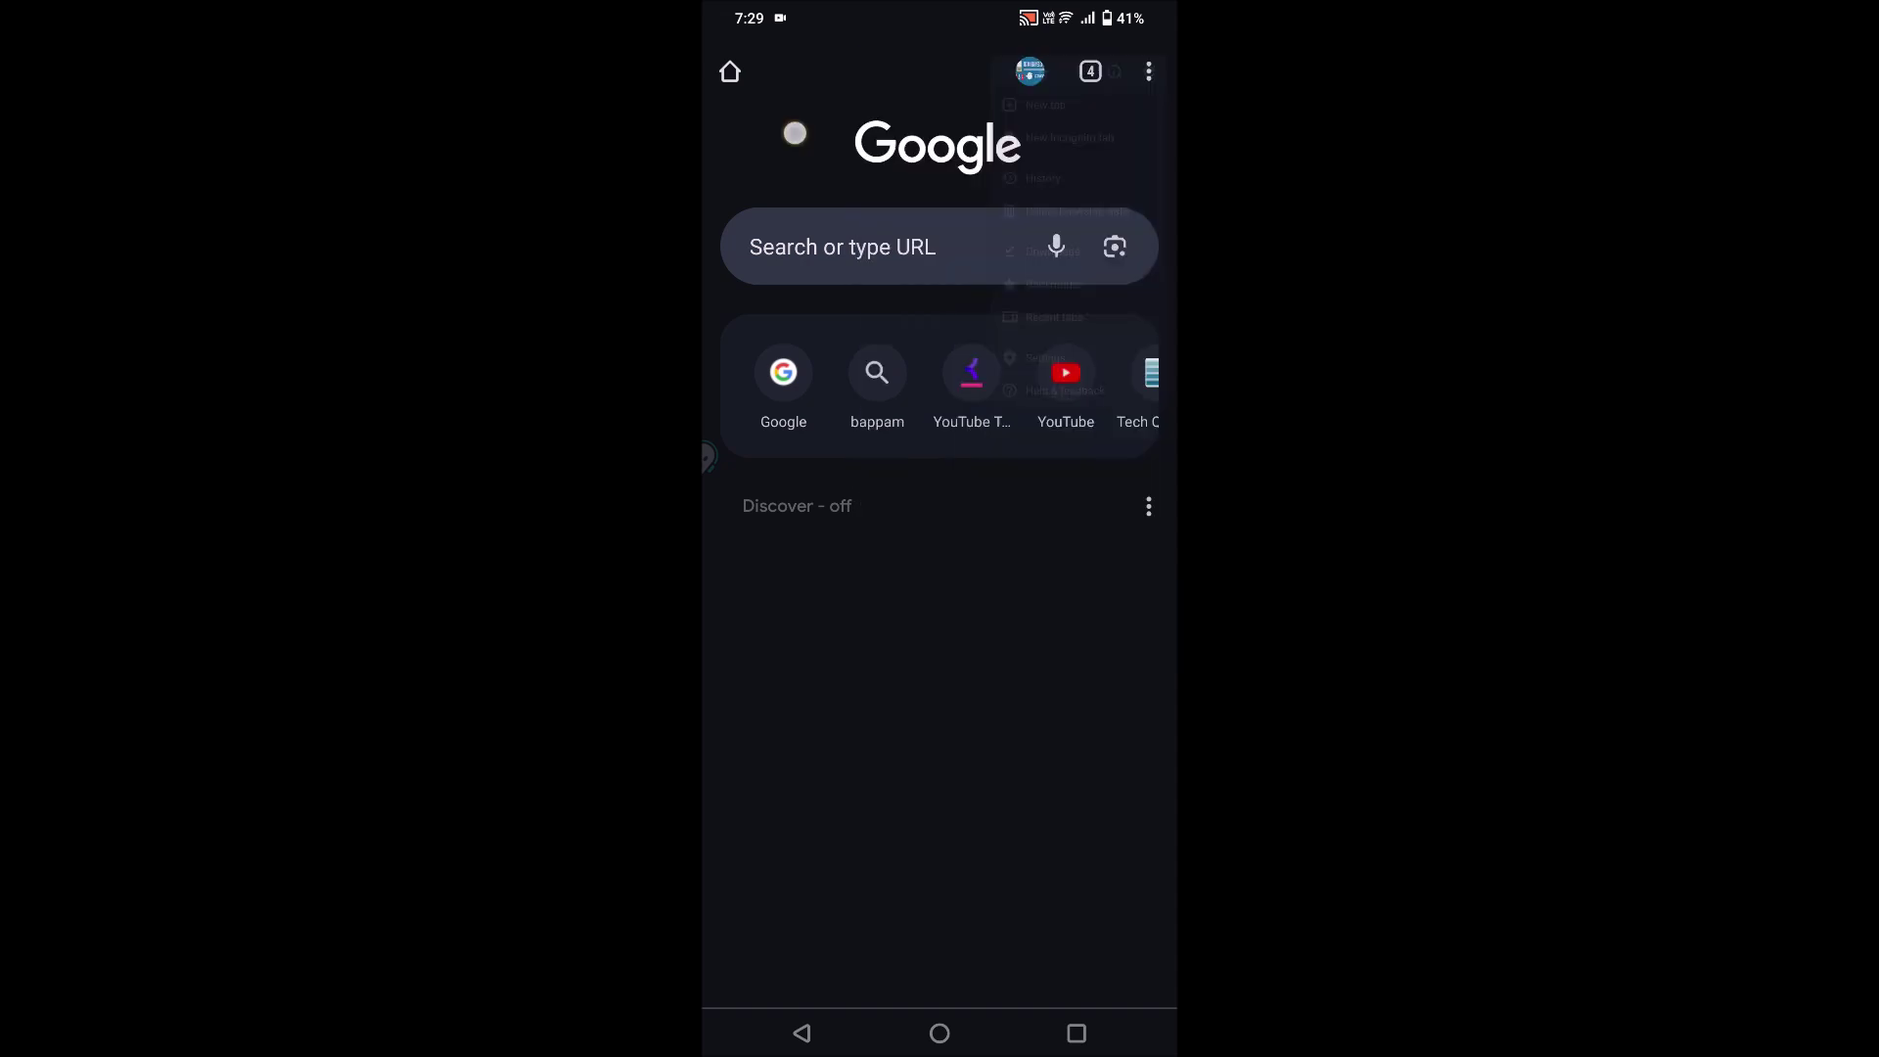
{"action": "left_click", "coordinate": [1148, 71]}
{"action": "left_click", "coordinate": [954, 579]}
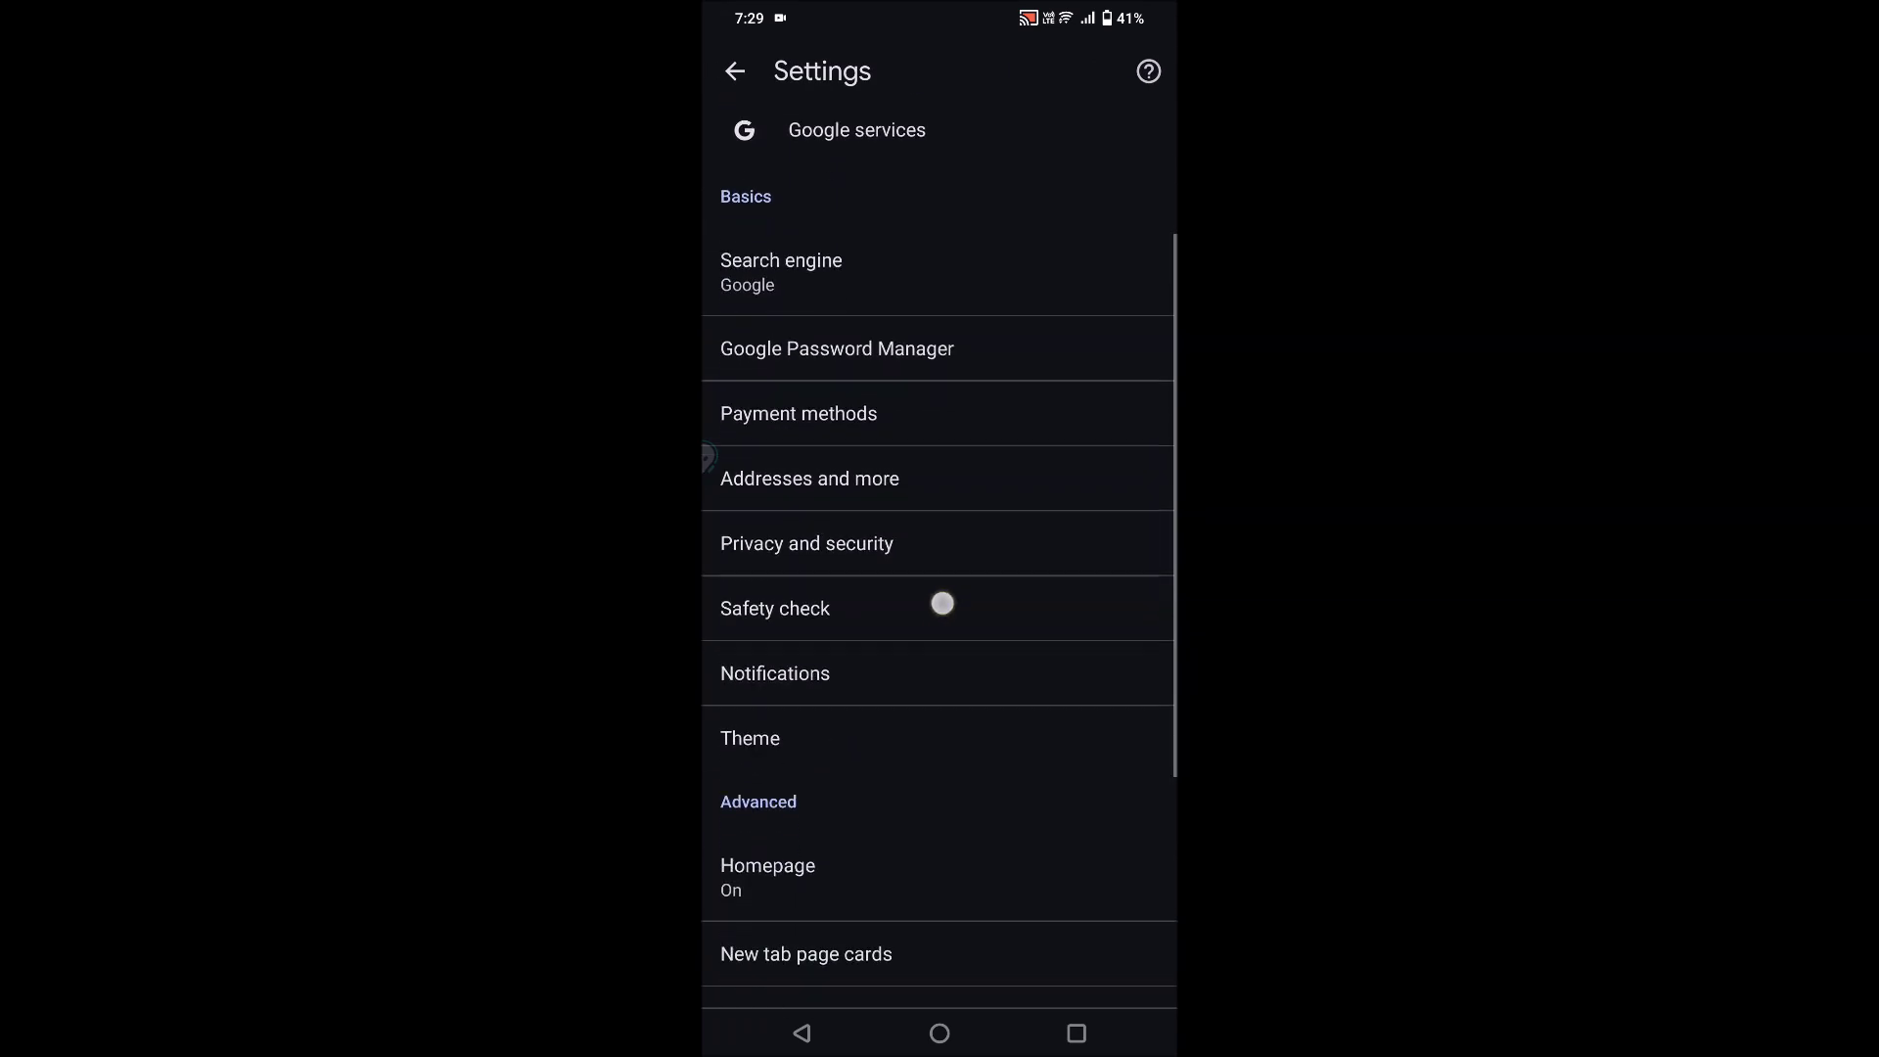
{"action": "left_click_drag", "start_coordinate": [940, 856], "coordinate": [972, 386]}
{"action": "mouse_move", "coordinate": [861, 768]}
{"action": "left_mouse_down"}
{"action": "mouse_move", "coordinate": [905, 794]}
{"action": "mouse_move", "coordinate": [1057, 802]}
{"action": "left_mouse_up"}
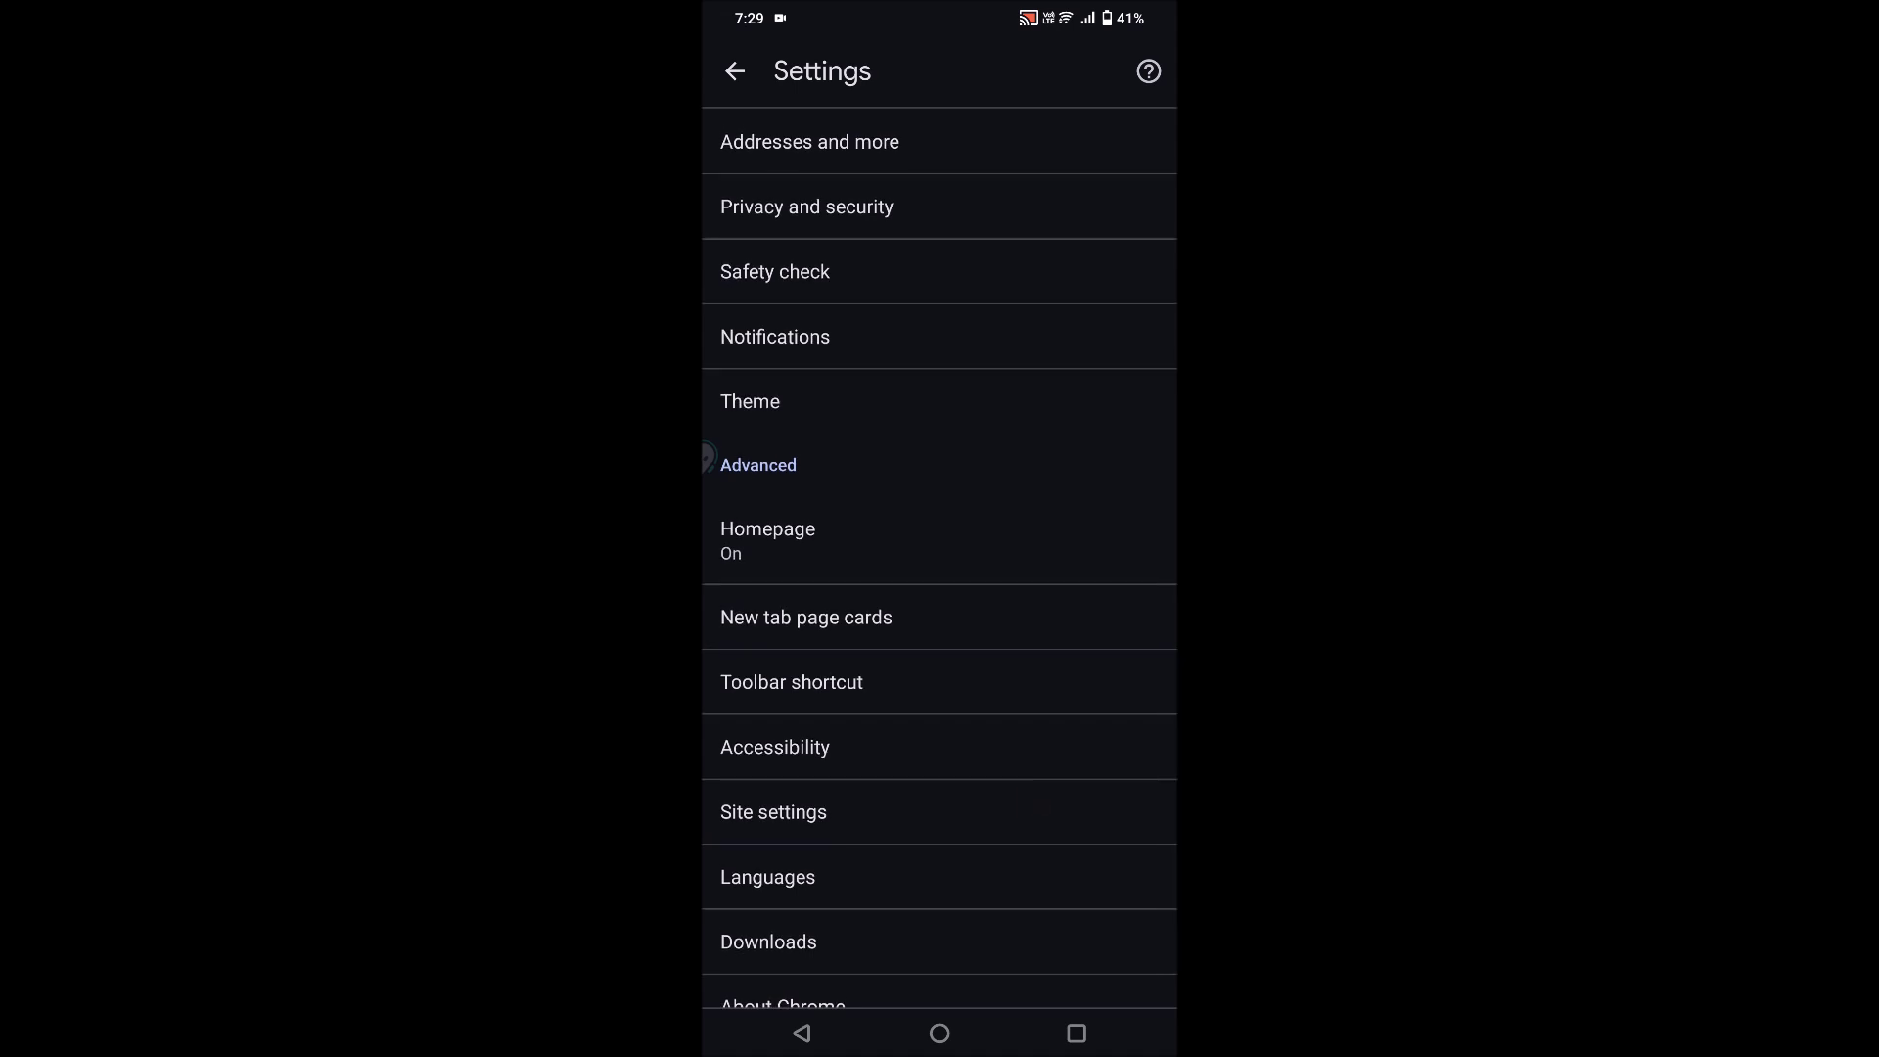
Enter Site settings and bring up the Protected content permission choices.
{"action": "left_click", "coordinate": [910, 814]}
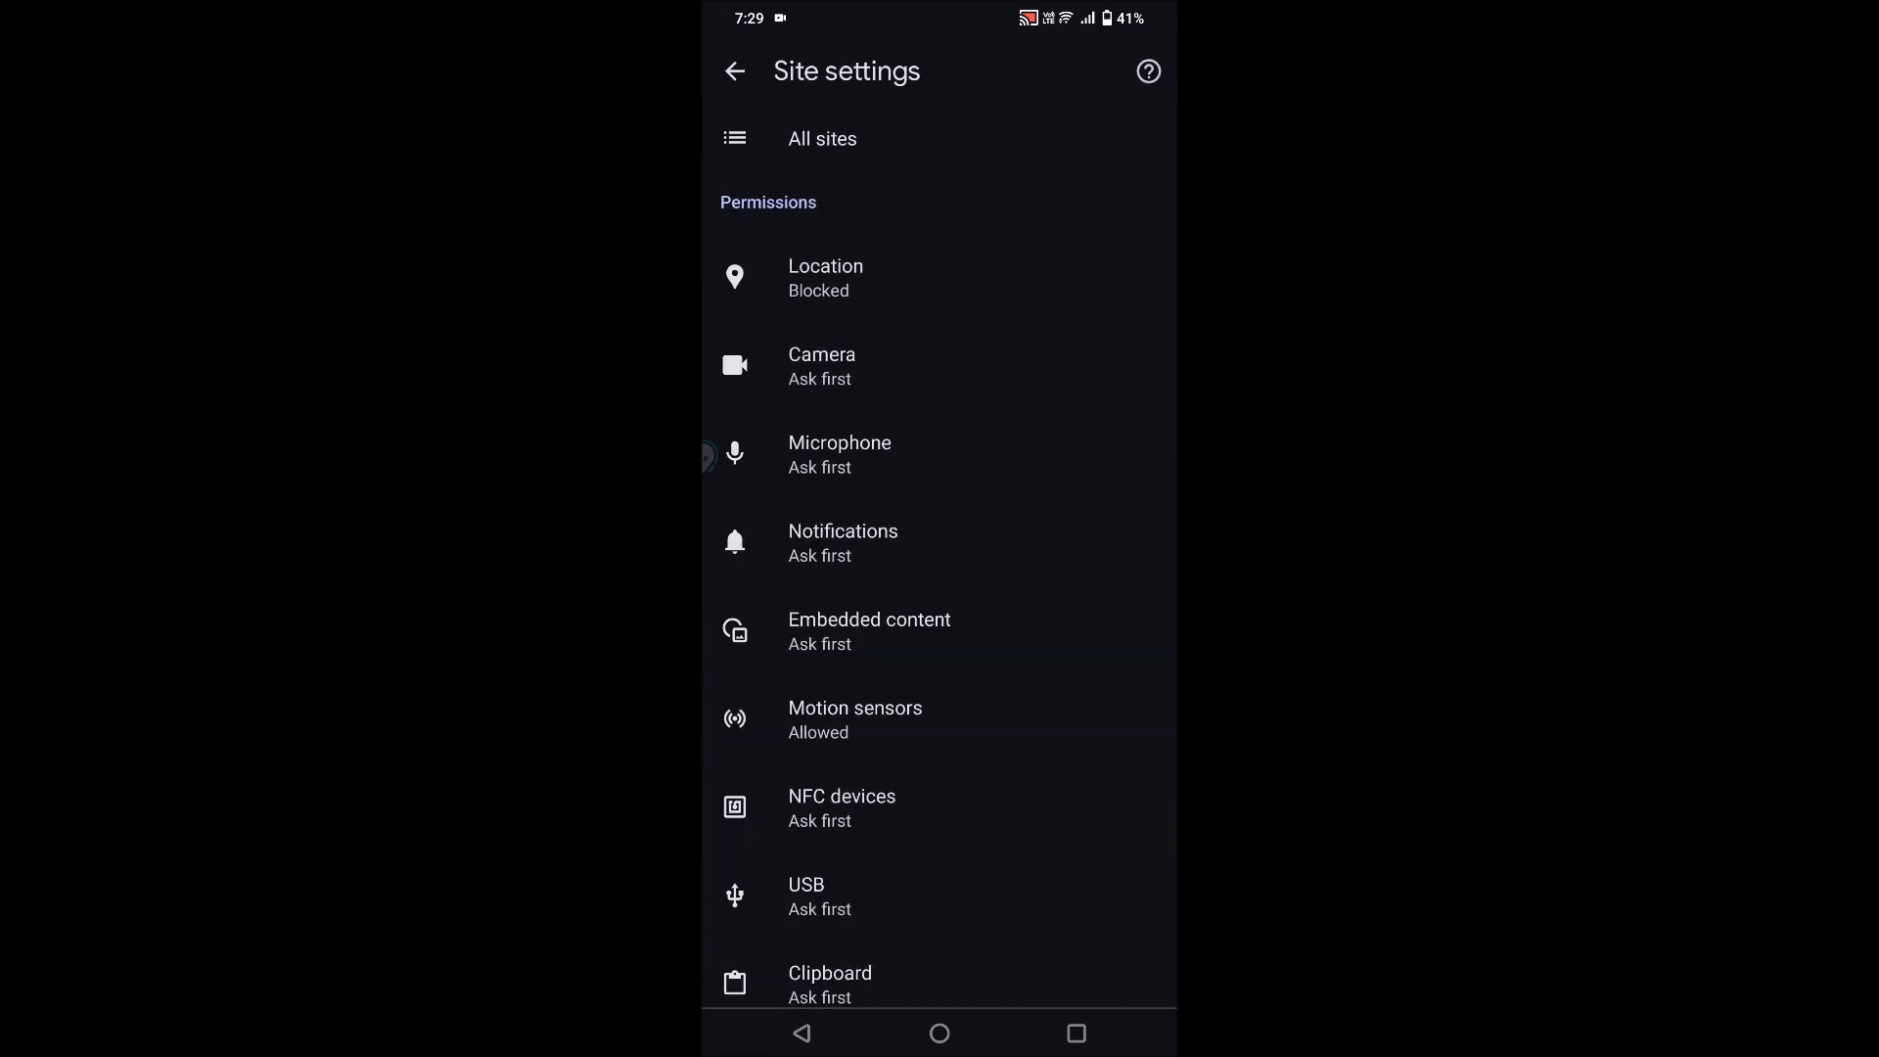
{"action": "left_click_drag", "start_coordinate": [964, 898], "coordinate": [977, 278]}
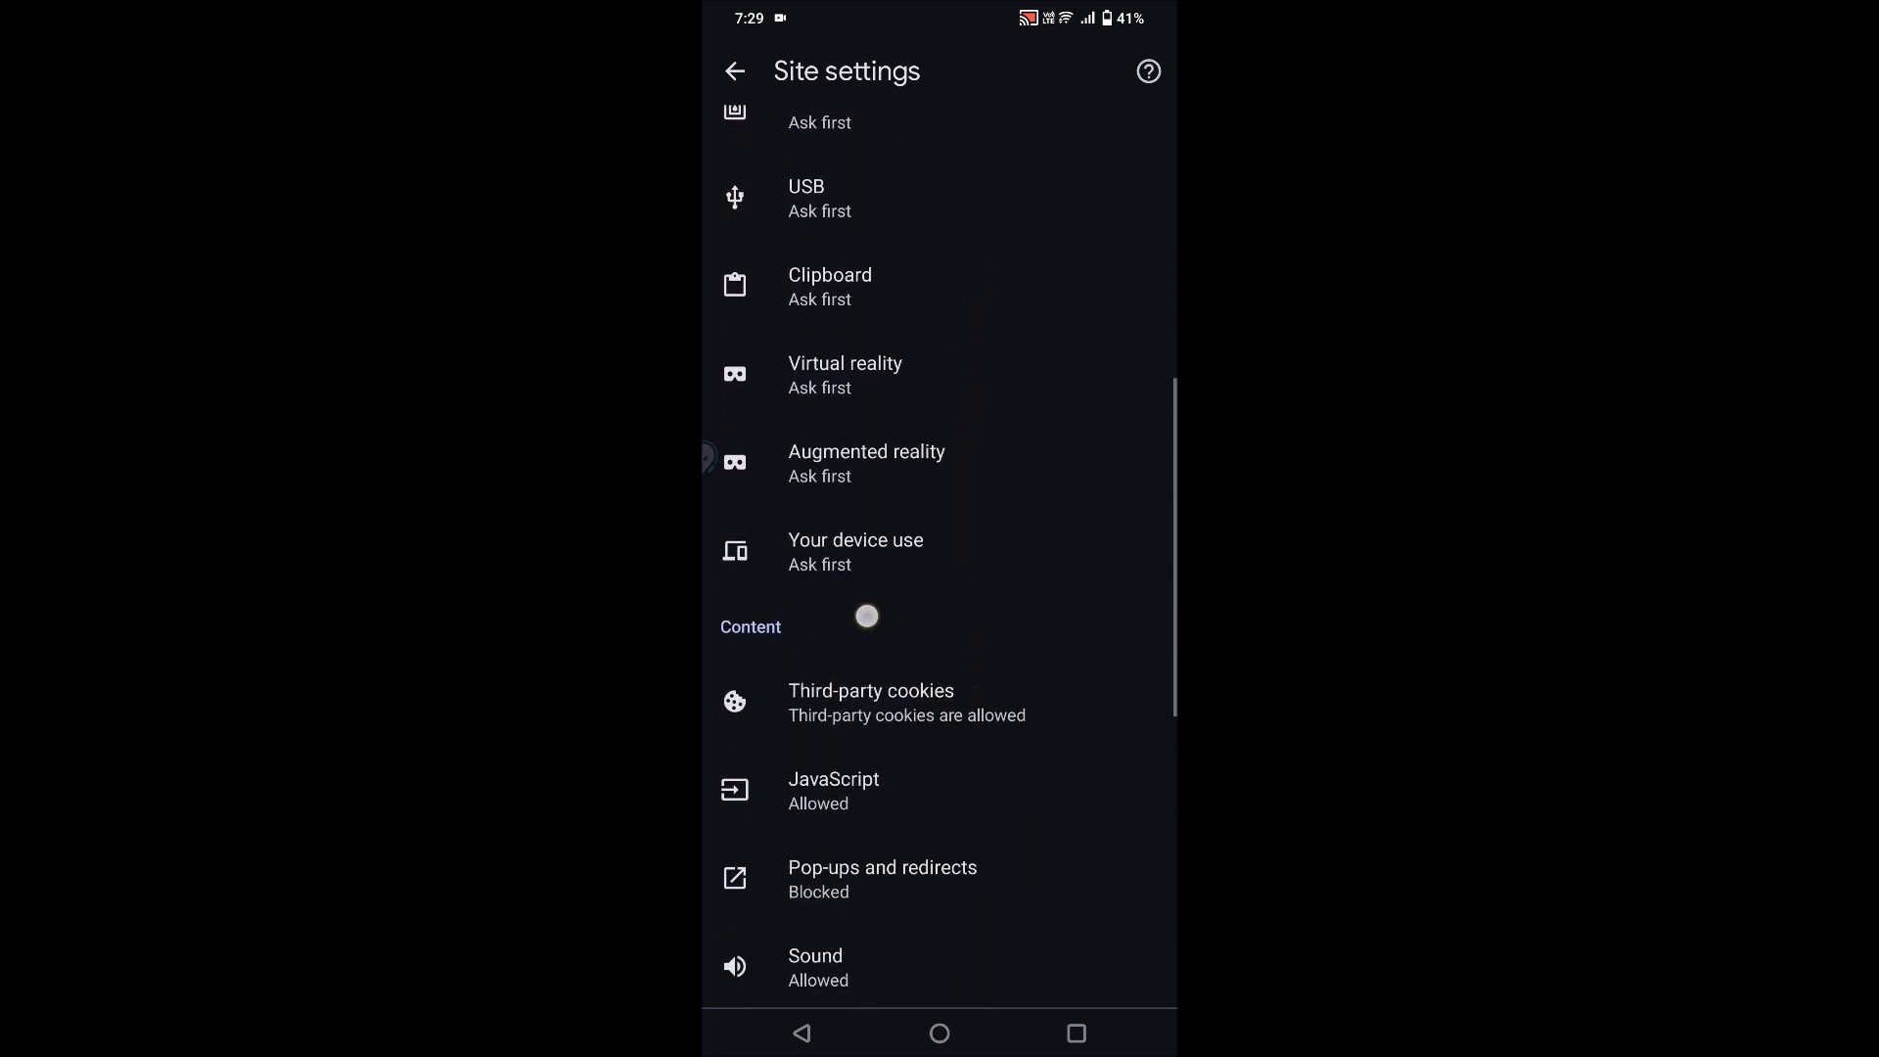
{"action": "left_click_drag", "start_coordinate": [1053, 793], "coordinate": [1061, 378]}
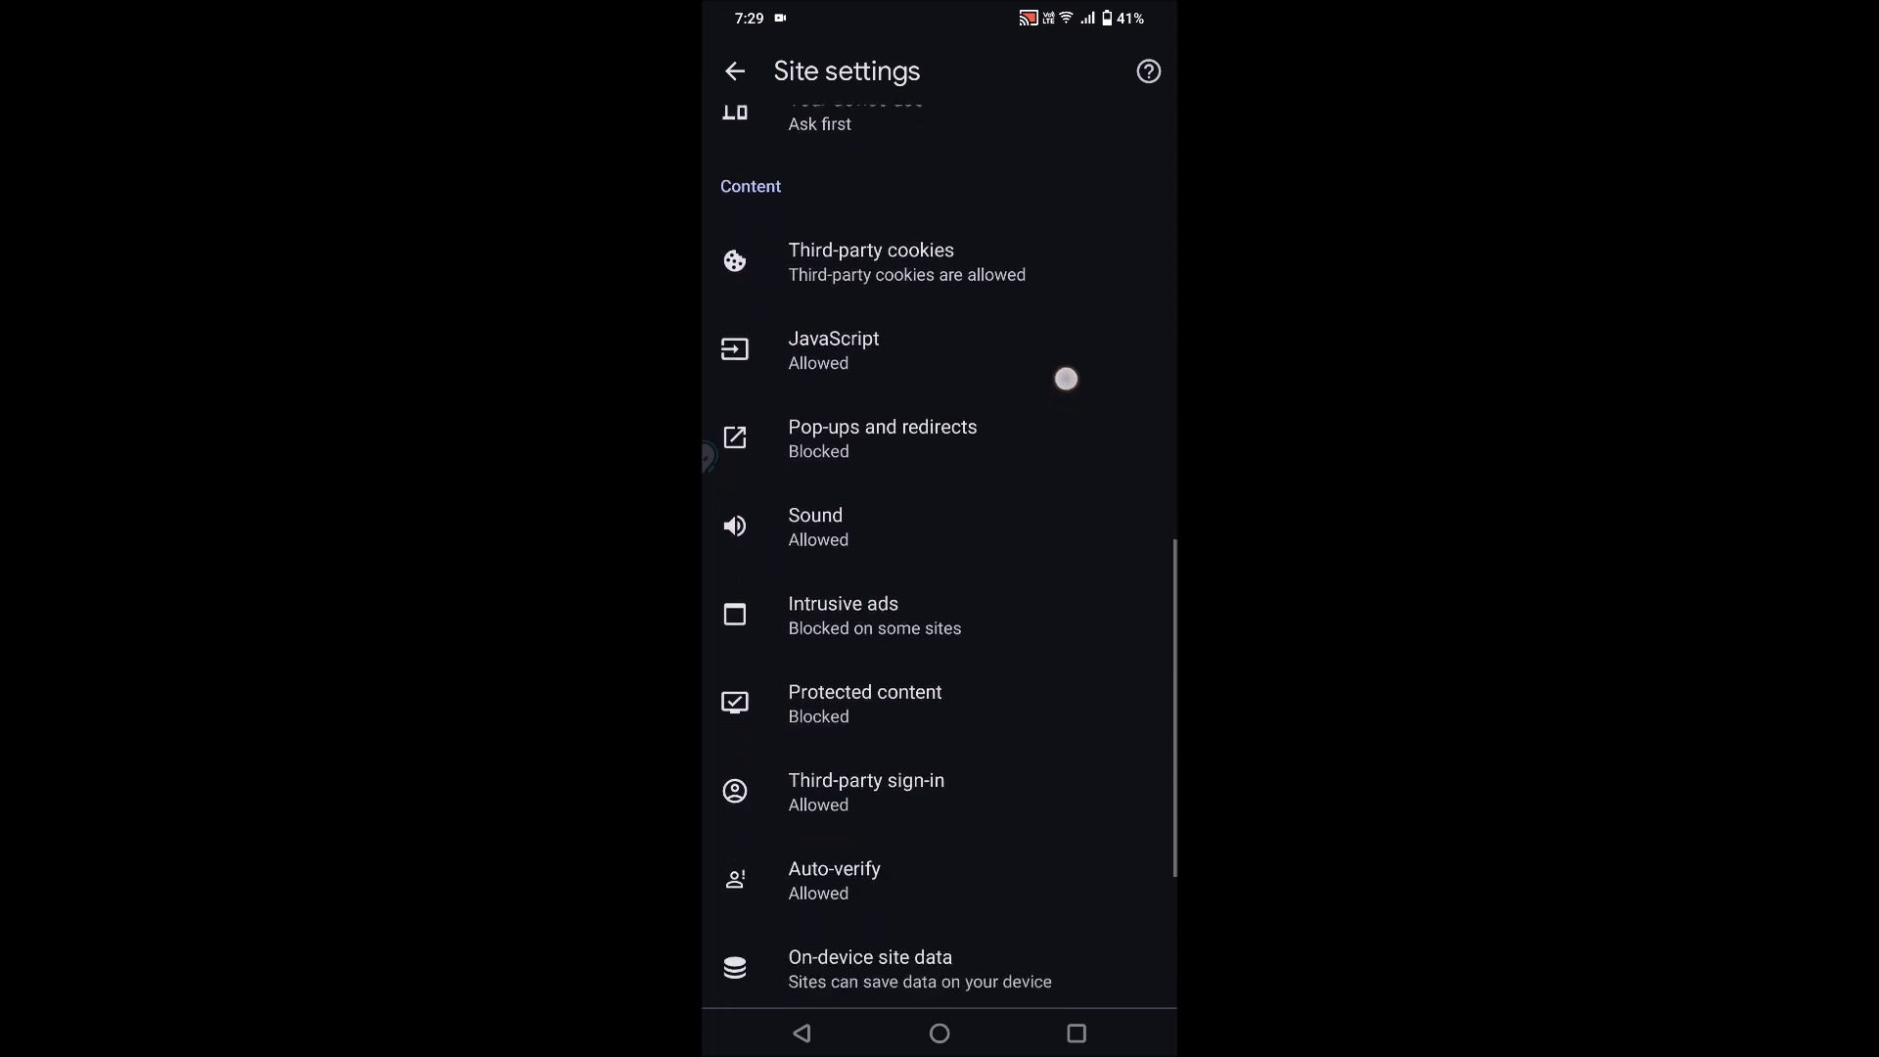
{"action": "left_click", "coordinate": [850, 694]}
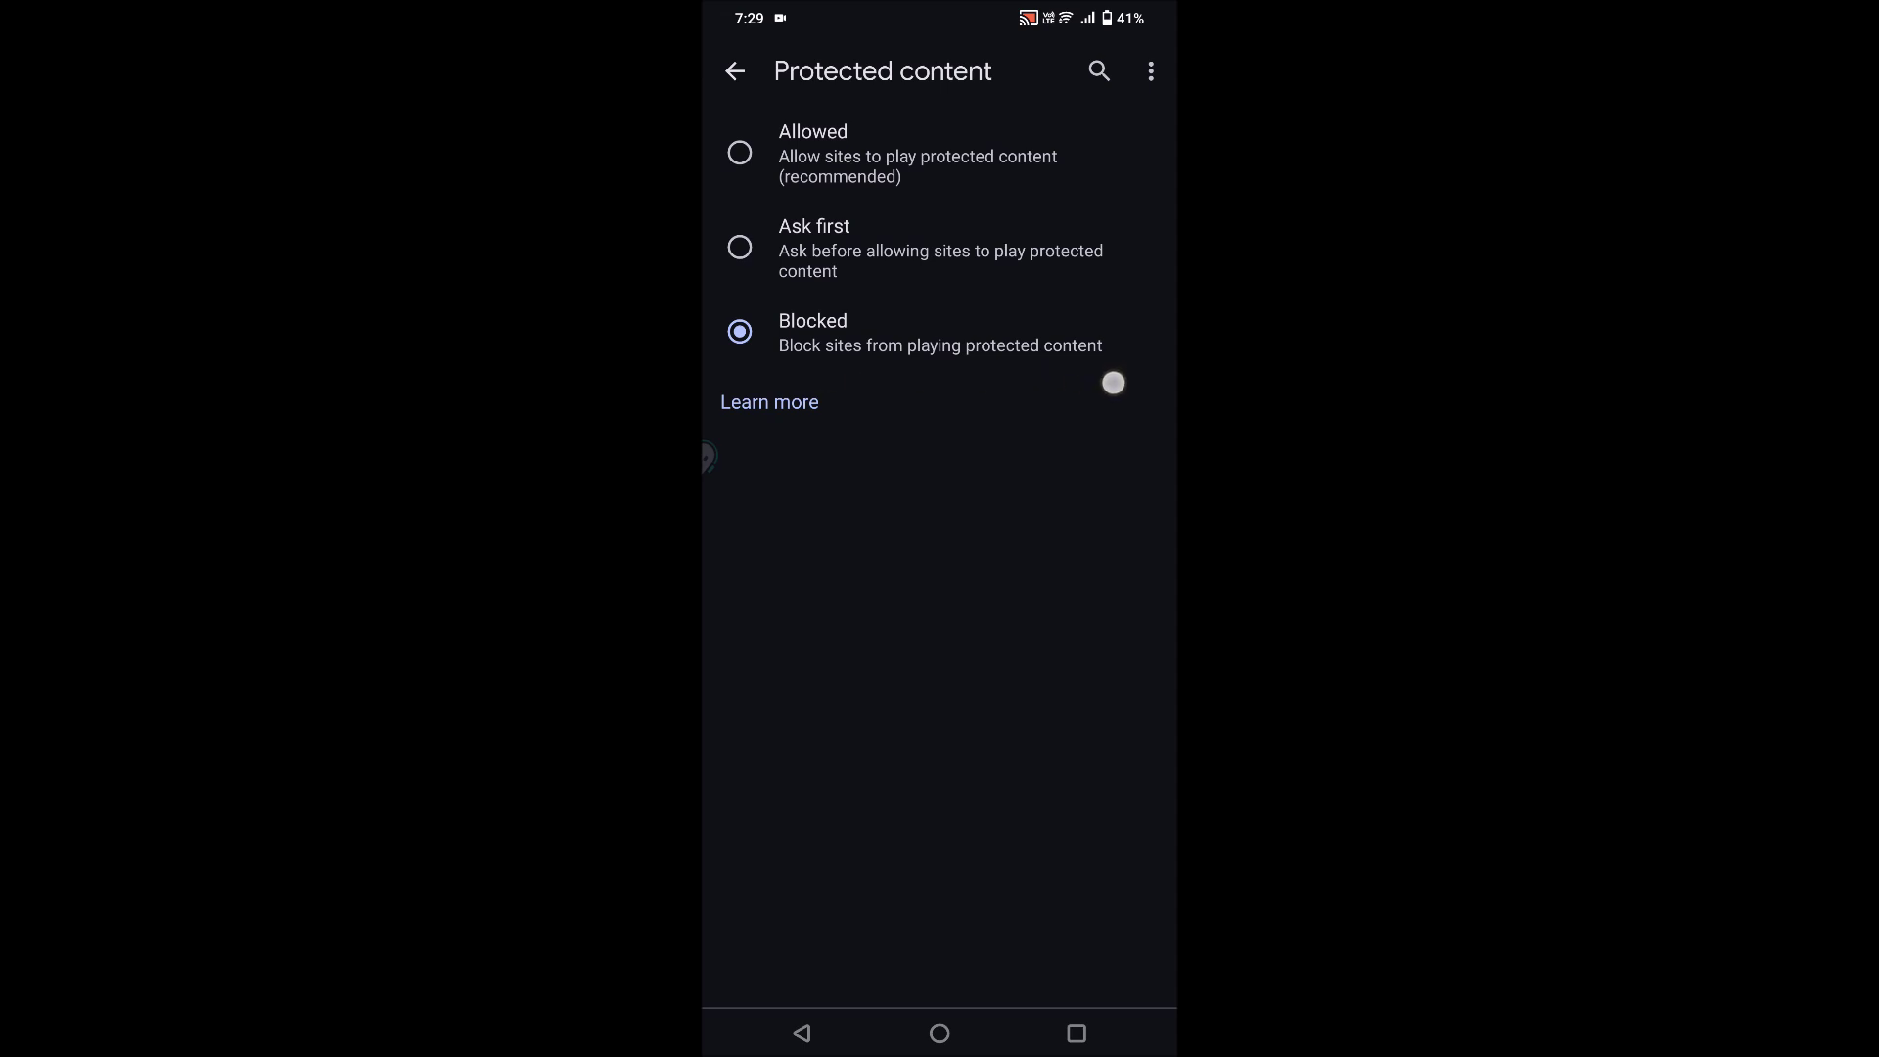
Switch Protected content from Blocked to Allowed and review the page.
{"action": "left_click", "coordinate": [739, 152]}
{"action": "left_click_drag", "start_coordinate": [914, 337], "coordinate": [990, 578]}
{"action": "left_click_drag", "start_coordinate": [785, 187], "coordinate": [1093, 221]}
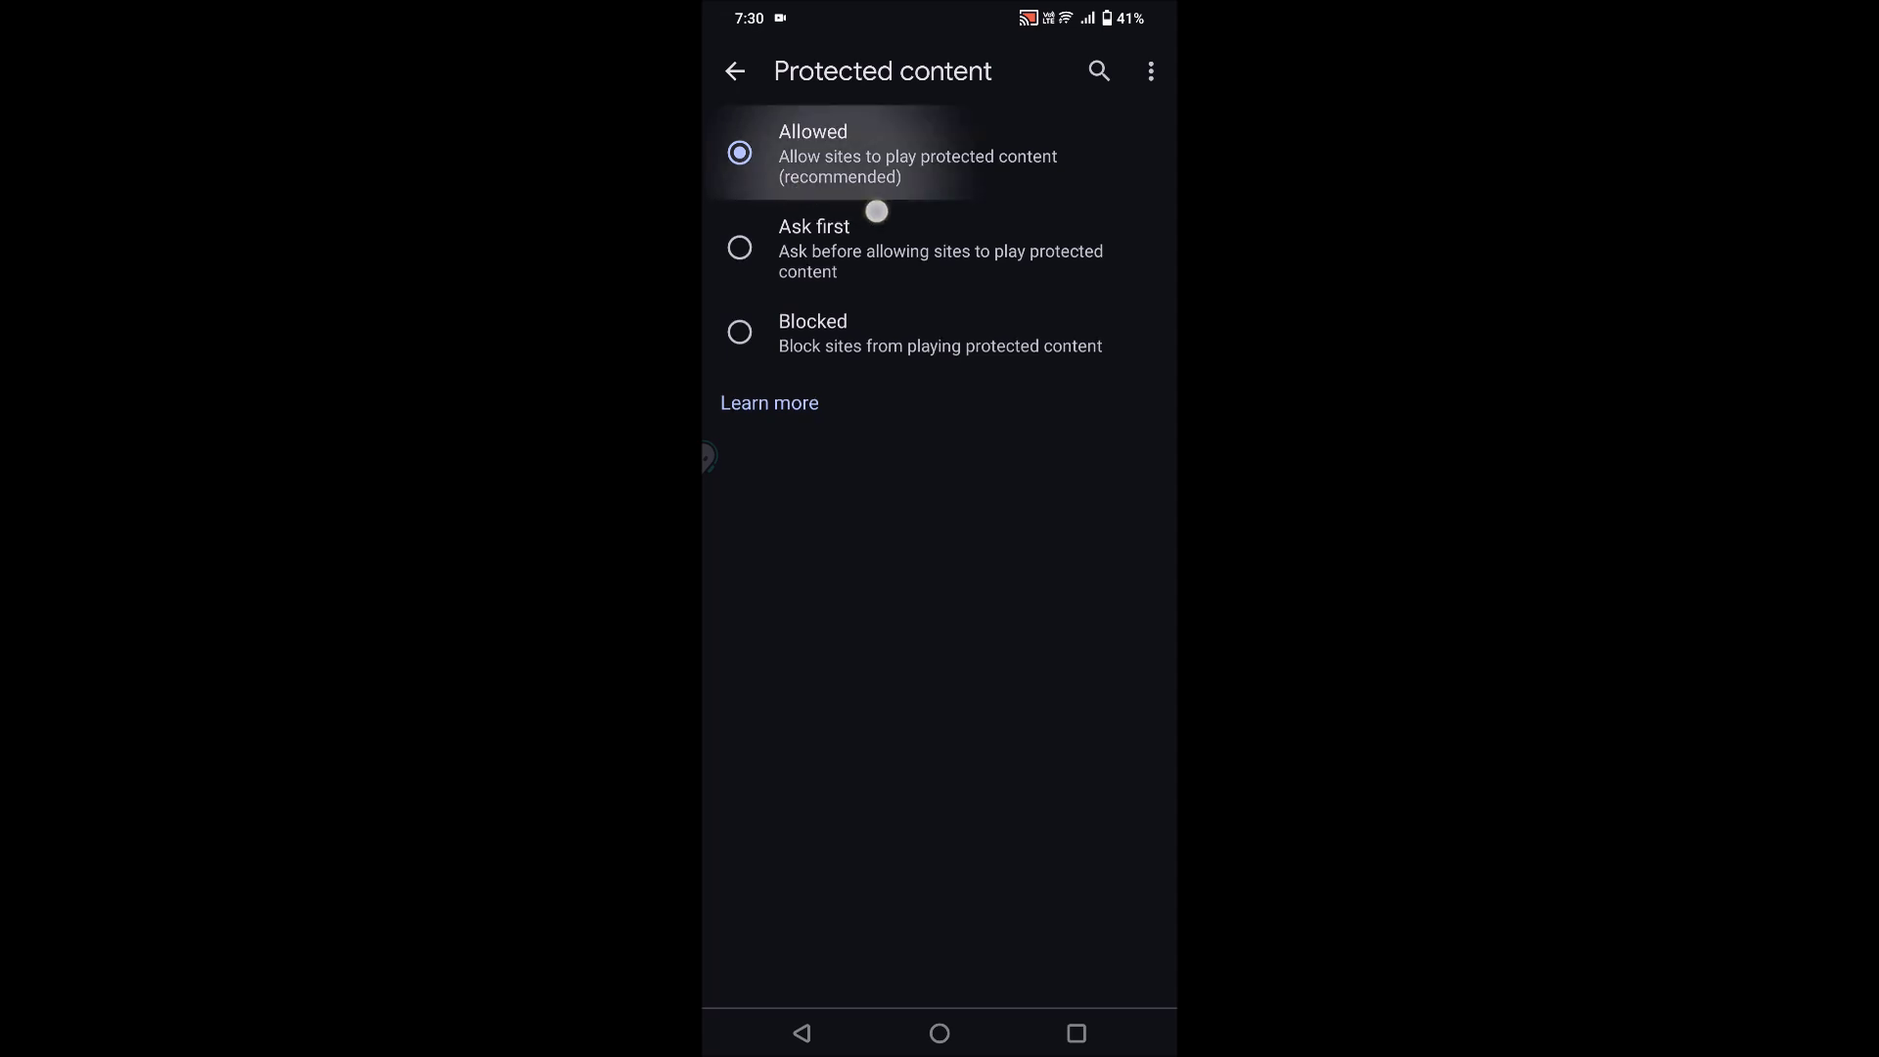
{"action": "left_click_drag", "start_coordinate": [861, 161], "coordinate": [1119, 191]}
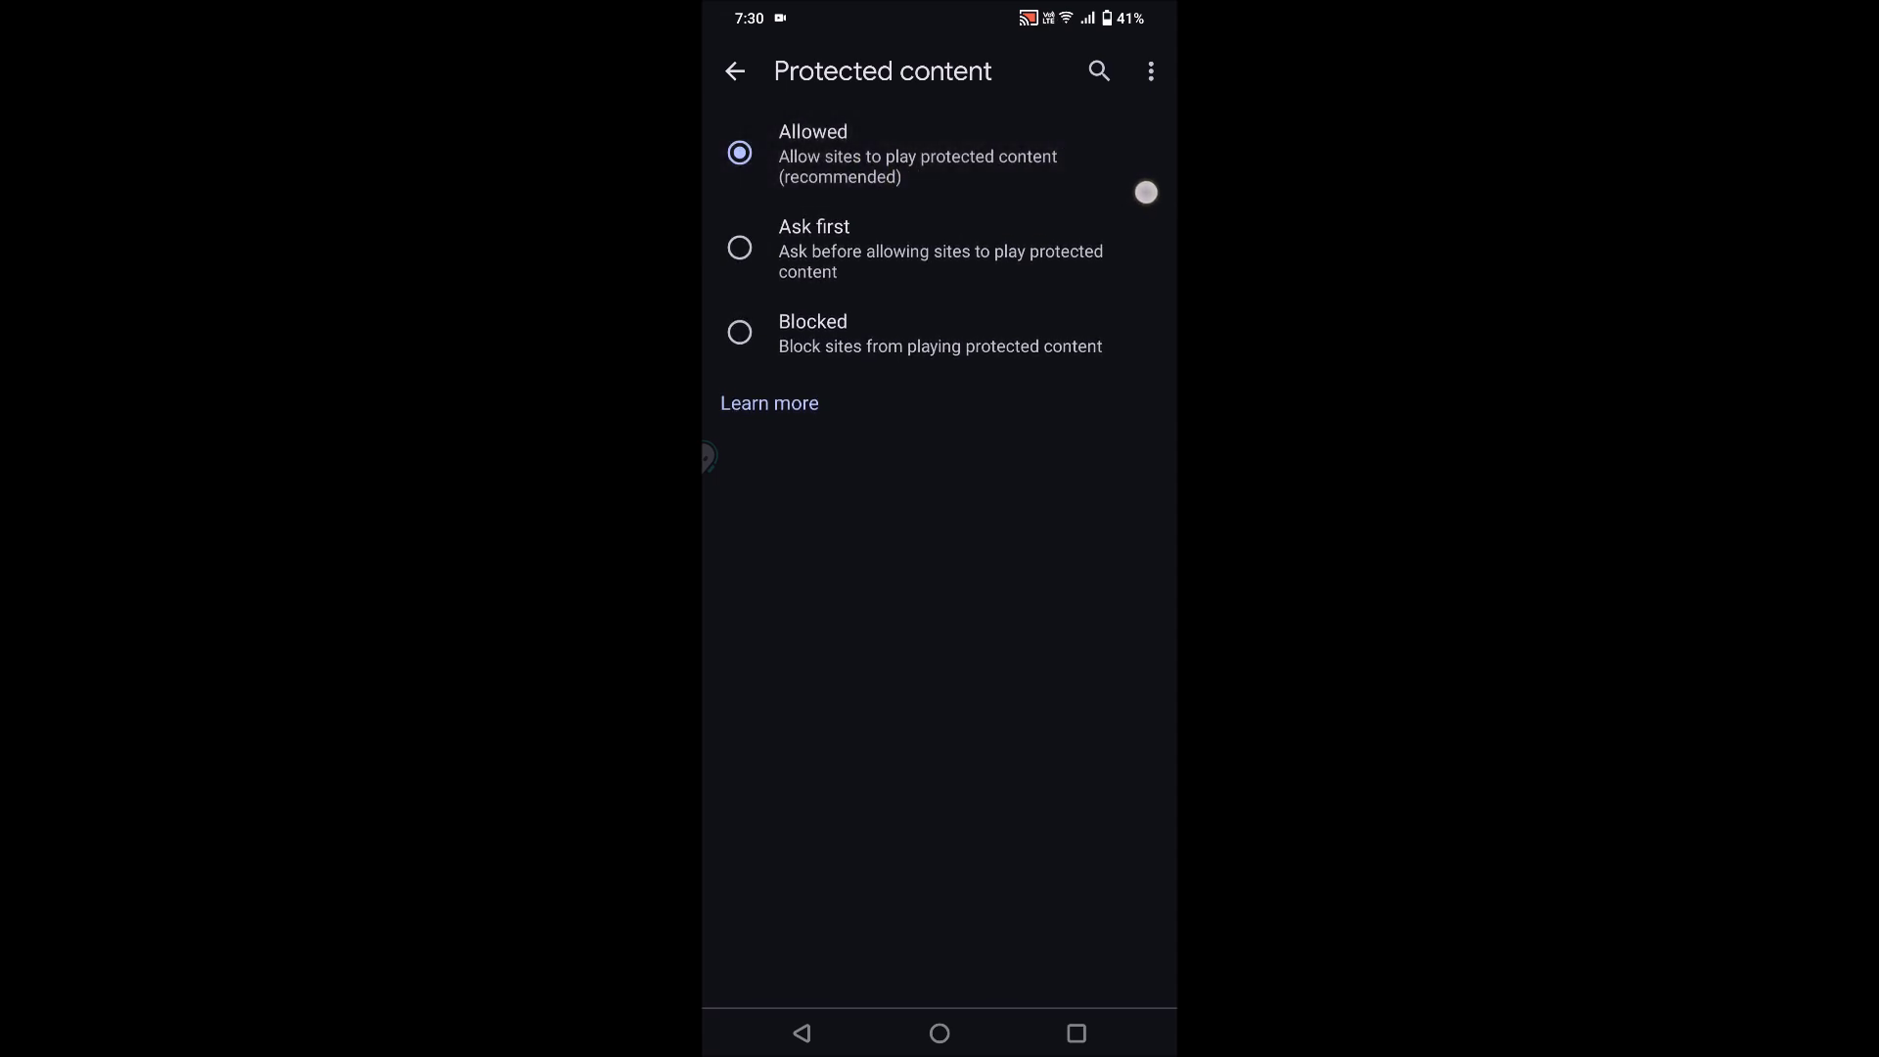
{"action": "left_click_drag", "start_coordinate": [892, 197], "coordinate": [1161, 193]}
{"action": "left_click_drag", "start_coordinate": [802, 328], "coordinate": [887, 453]}
{"action": "left_click_drag", "start_coordinate": [830, 256], "coordinate": [1161, 281]}
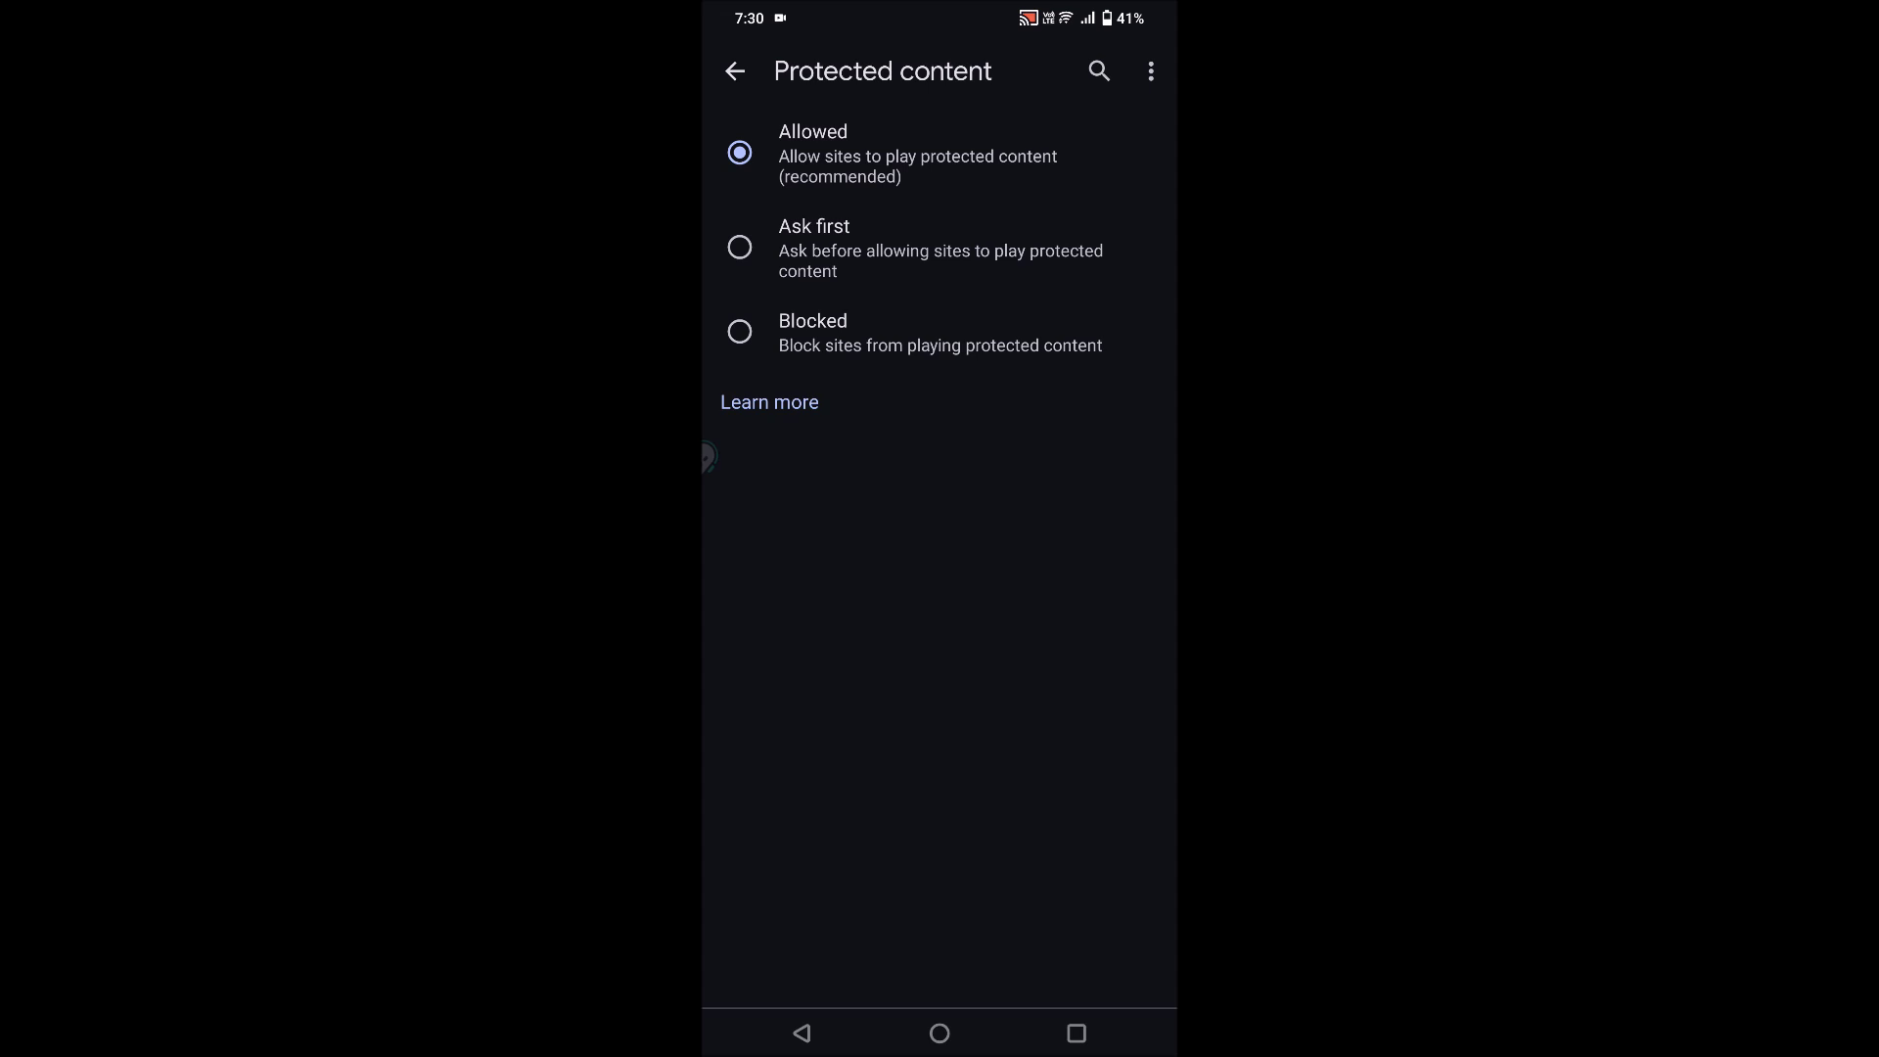
Briefly choose Ask first, then set Protected content back to Allowed.
{"action": "left_click", "coordinate": [814, 248]}
{"action": "left_click", "coordinate": [815, 153]}
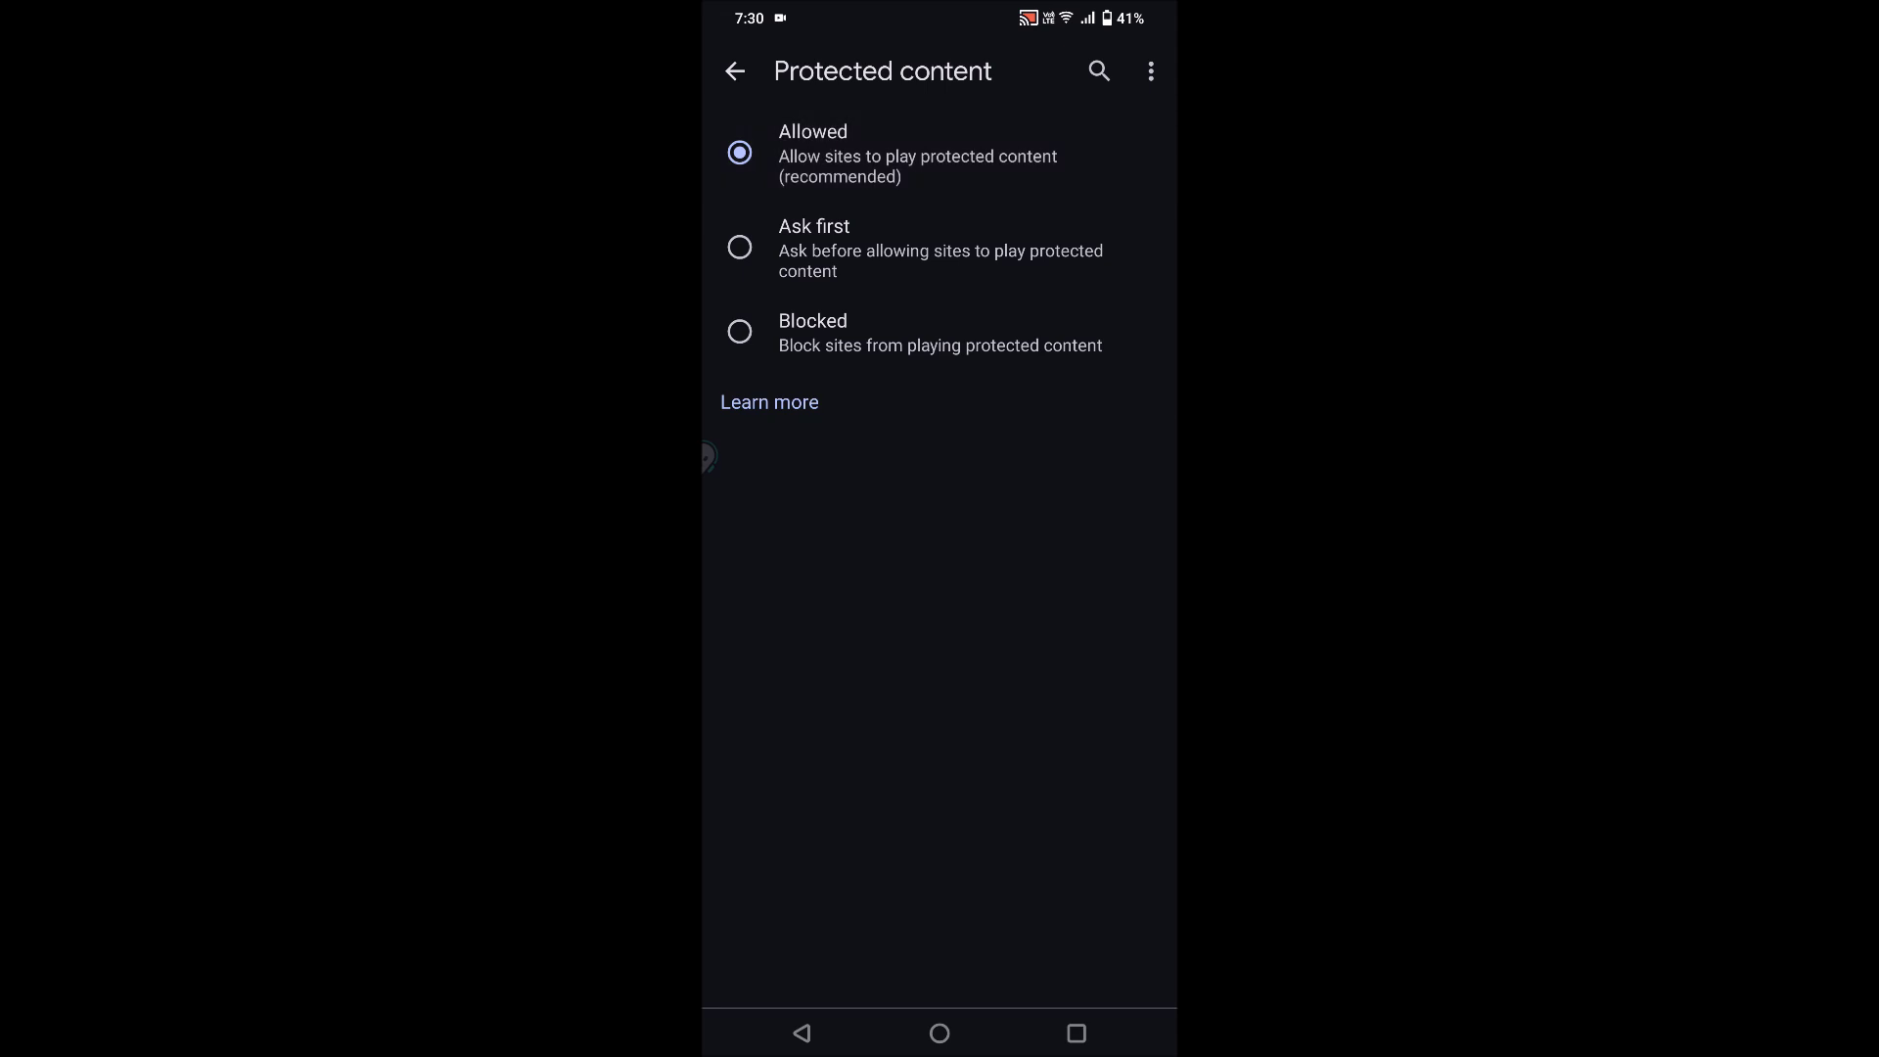